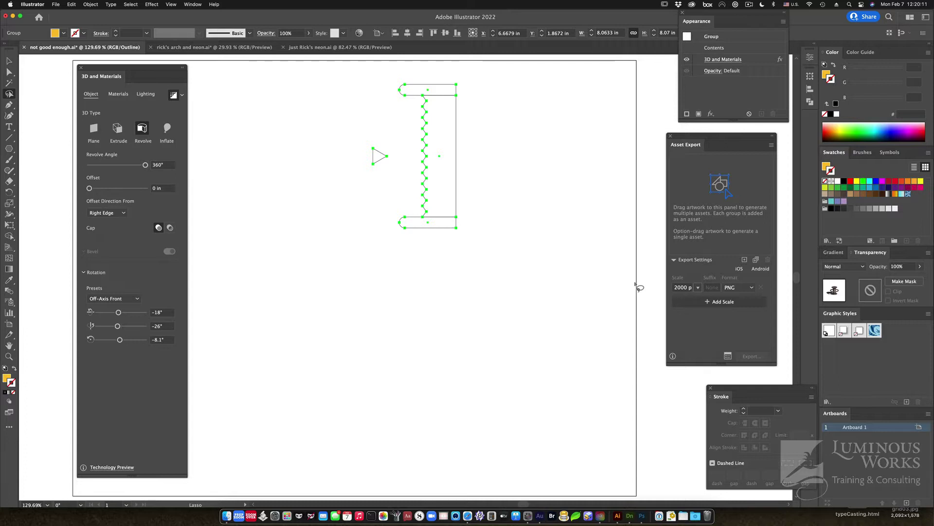
Switch to Preview mode to show the rusty rendered screw, then deselect it
key(super+y)
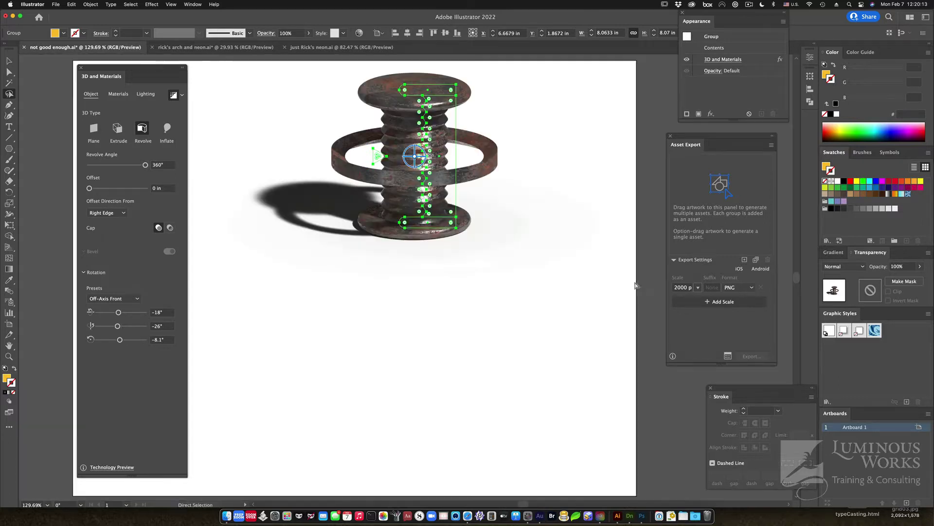
key(super+shift+a)
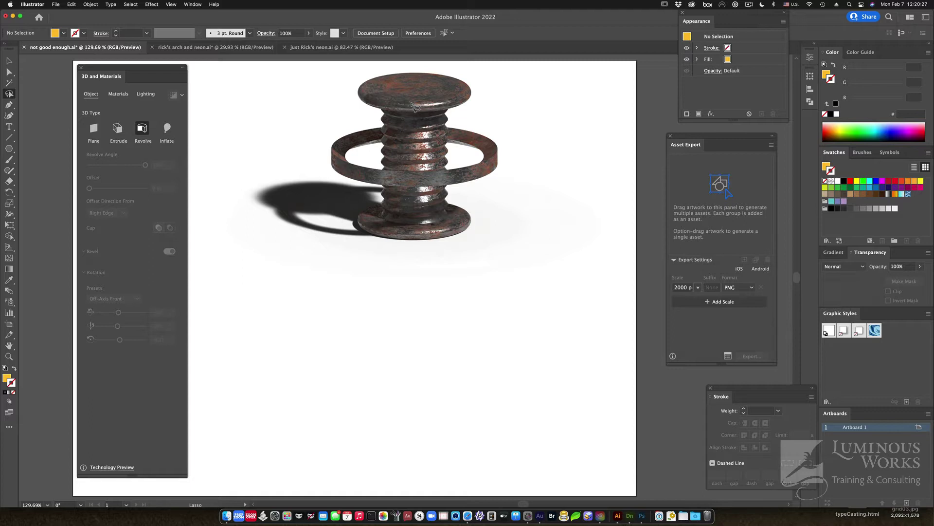
Show the screw's Materials tab in the 3D and Materials panel
click(118, 94)
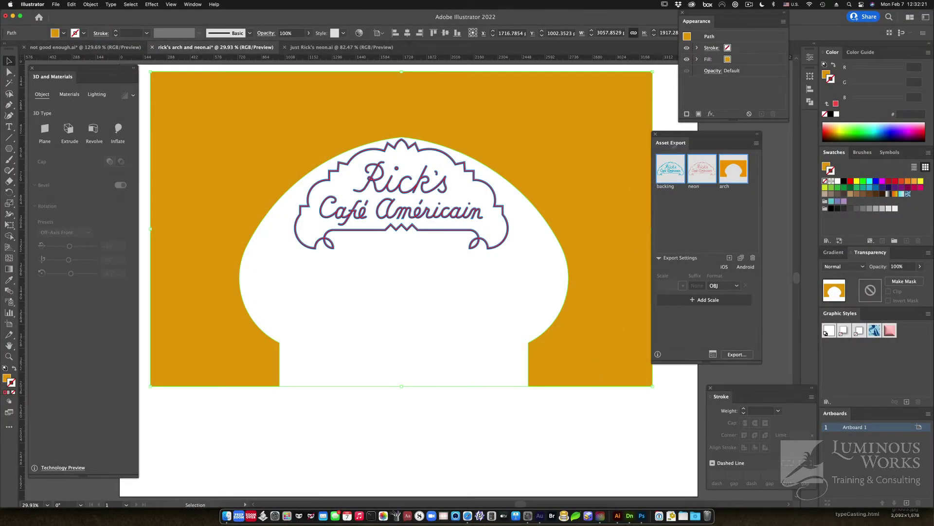
Apply Effect > 3D and Materials > Extrude & Bevel to the orange arch
drag(679, 137, 694, 138)
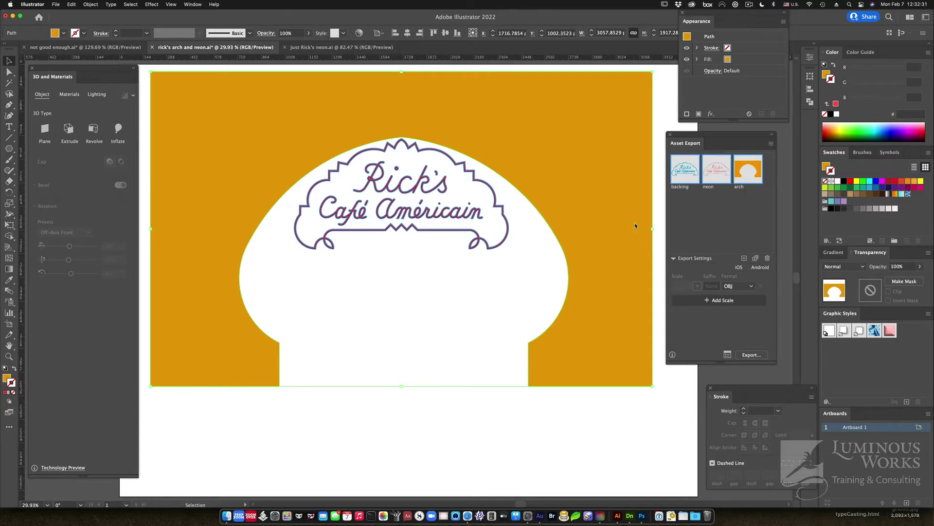
click(711, 114)
key(Escape)
click(152, 4)
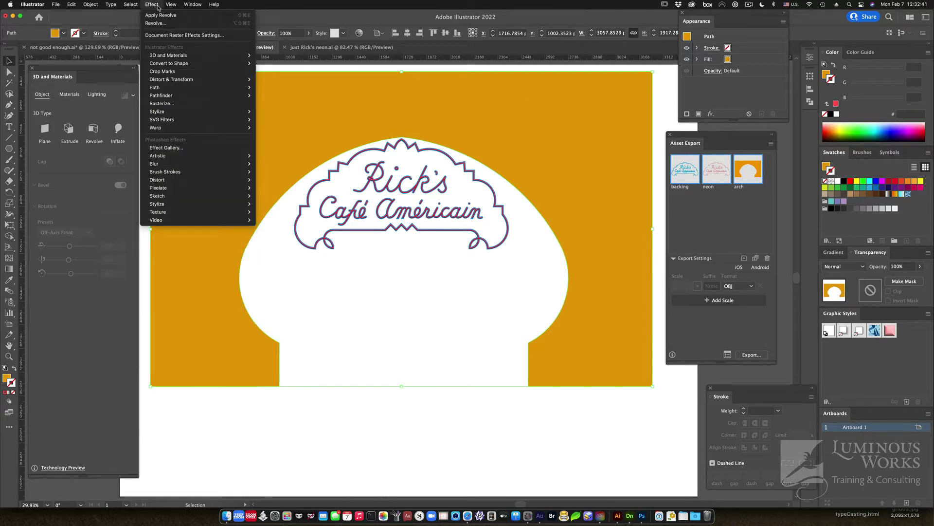
mouse_move(164, 54)
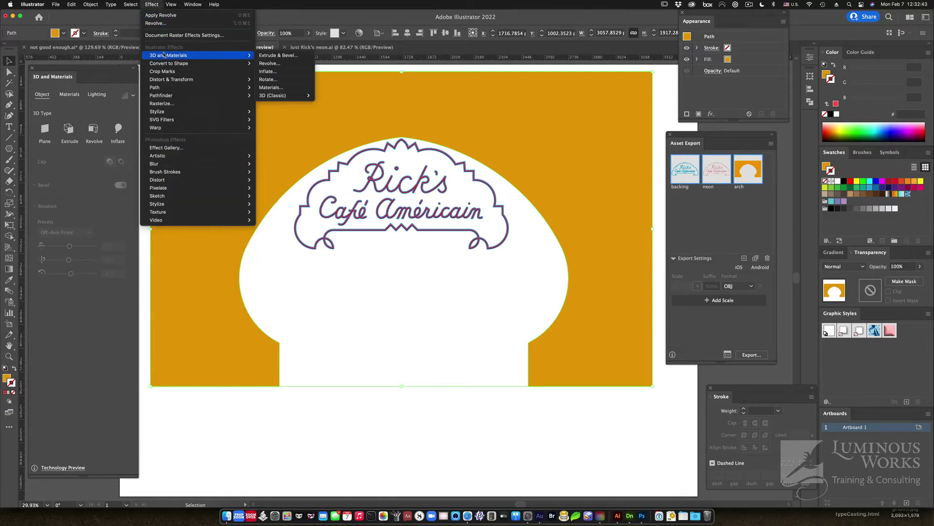
click(280, 55)
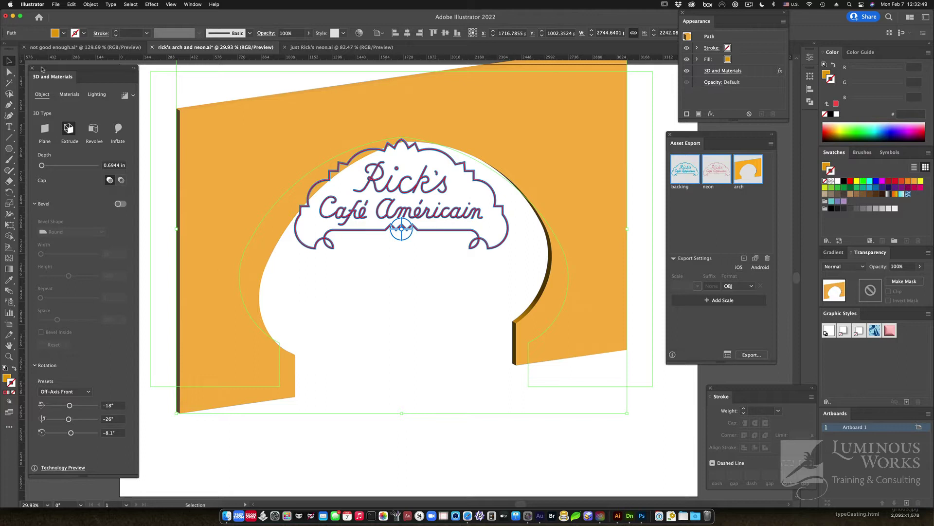
Extrude the arch 3.75 in deep, trying a Round bevel before switching Bevel off
mouse_move(42, 69)
mouse_down()
mouse_move(81, 66)
mouse_move(58, 65)
mouse_up()
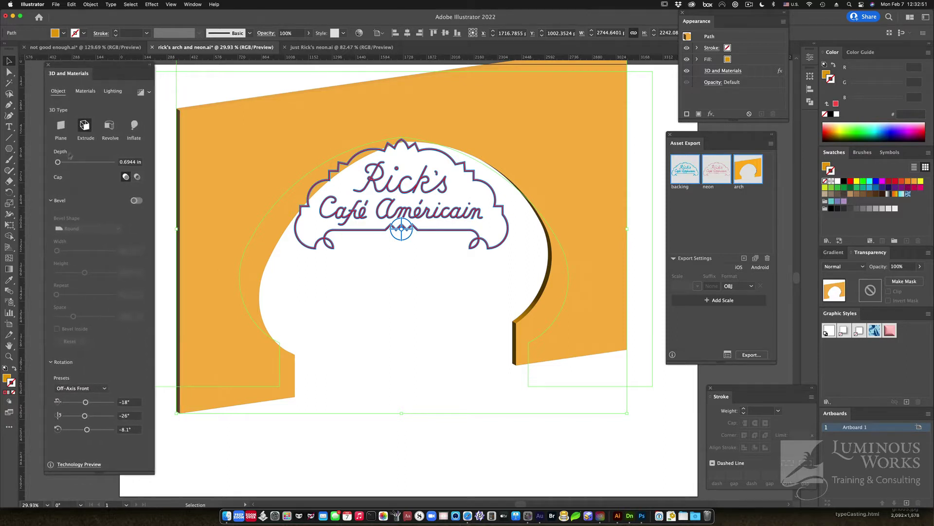
drag(57, 162, 64, 163)
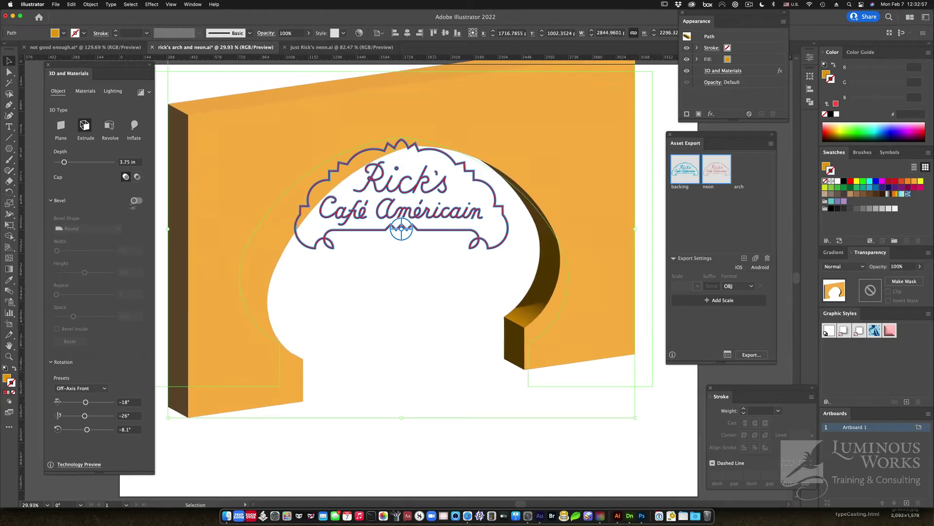
click(136, 200)
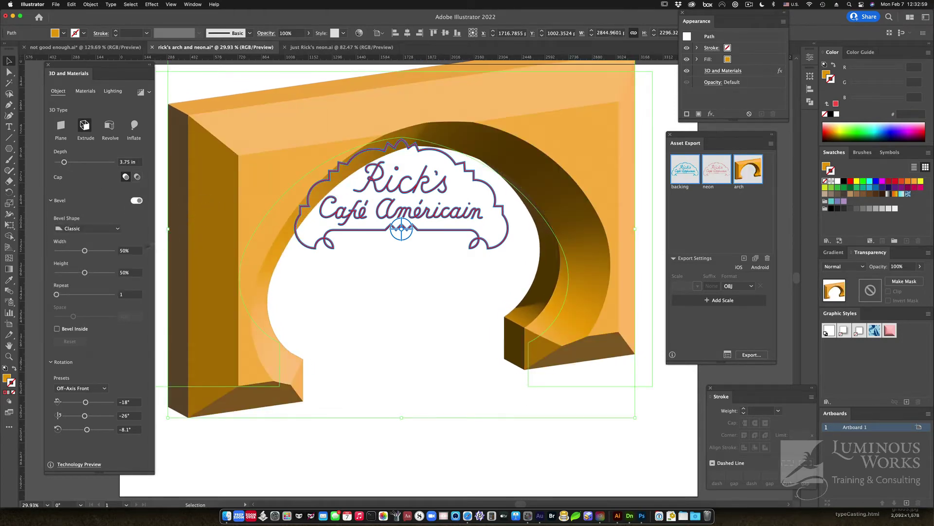
click(83, 228)
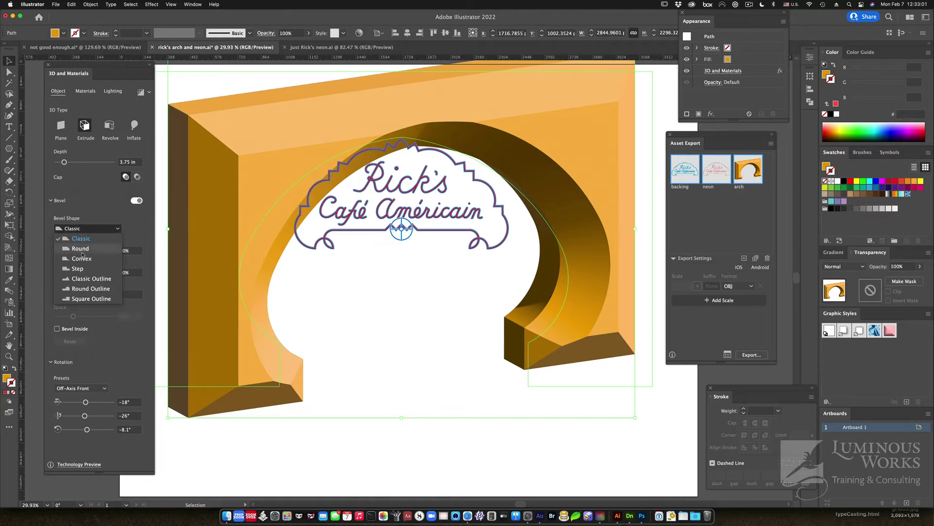
click(82, 249)
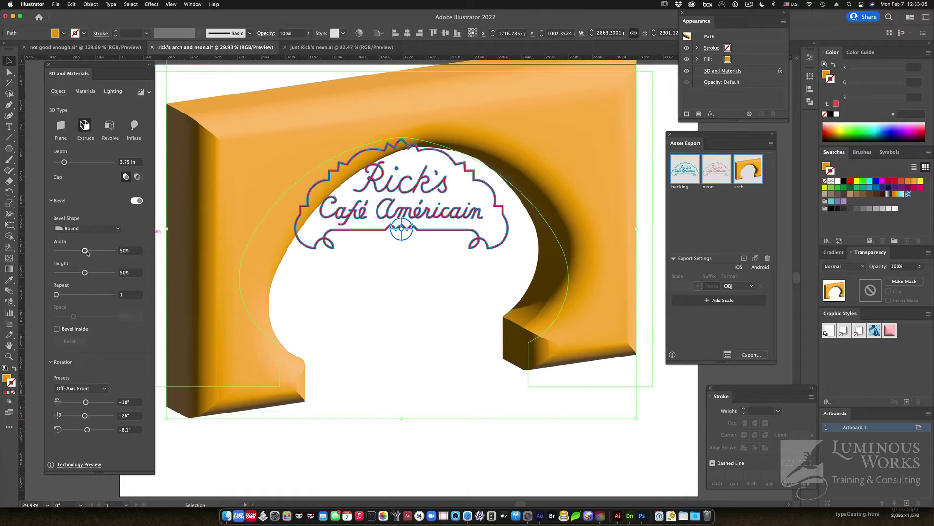
mouse_move(86, 251)
mouse_down()
mouse_move(127, 254)
mouse_move(76, 252)
mouse_up()
click(137, 201)
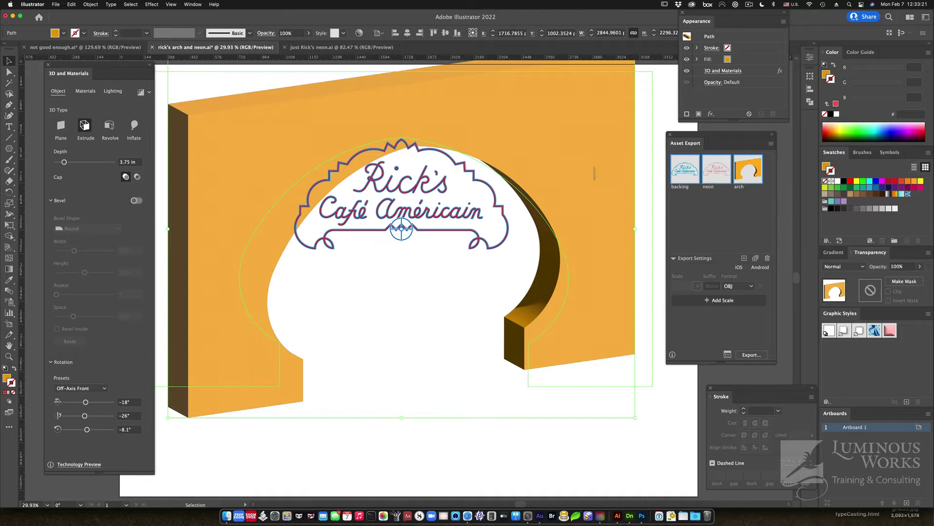
Give the arch the Gold Leaf Foil material after briefly trying a concrete texture
click(85, 92)
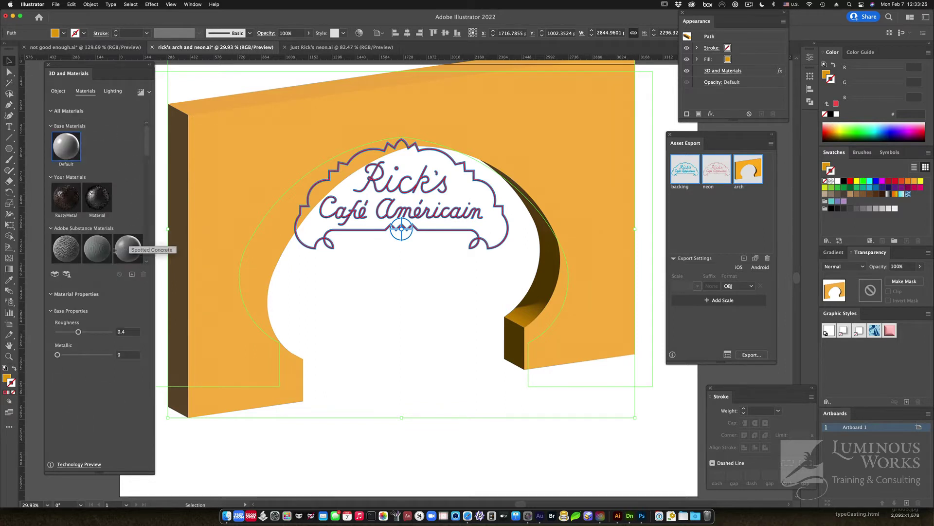
click(105, 252)
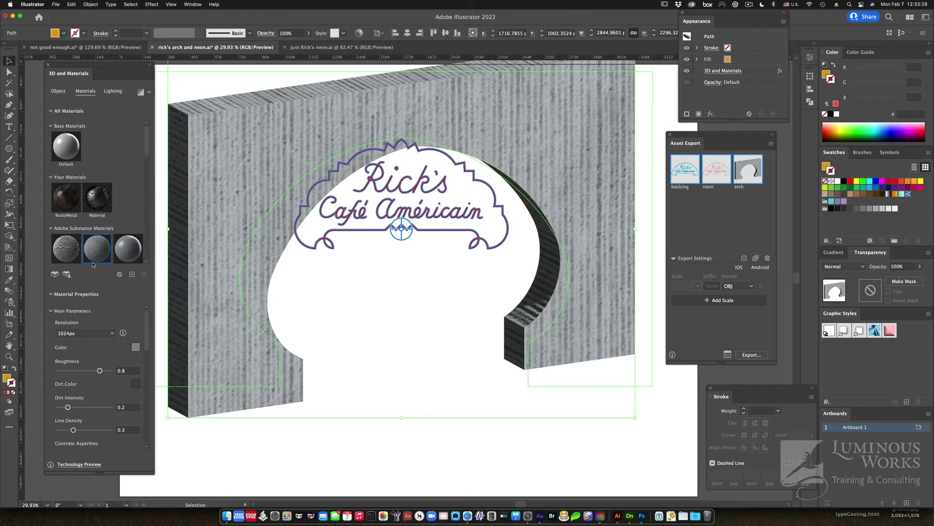
scroll(100, 245, down, 5)
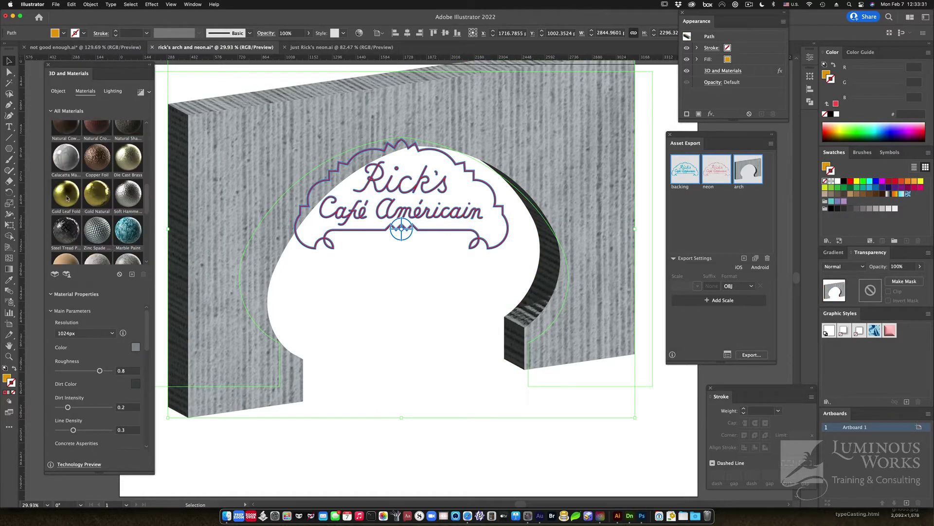
click(67, 198)
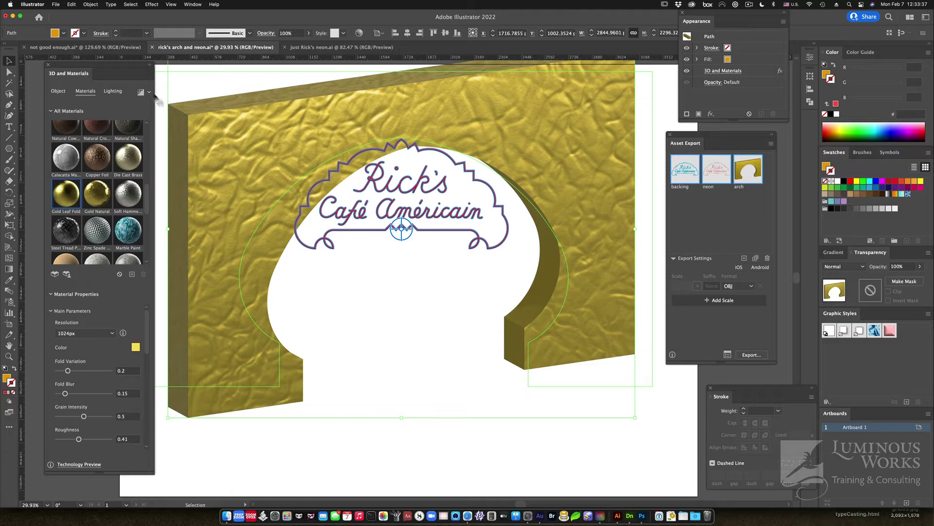
Turn on Shadows in the arch's lighting and move the 3D panel to the right
click(119, 93)
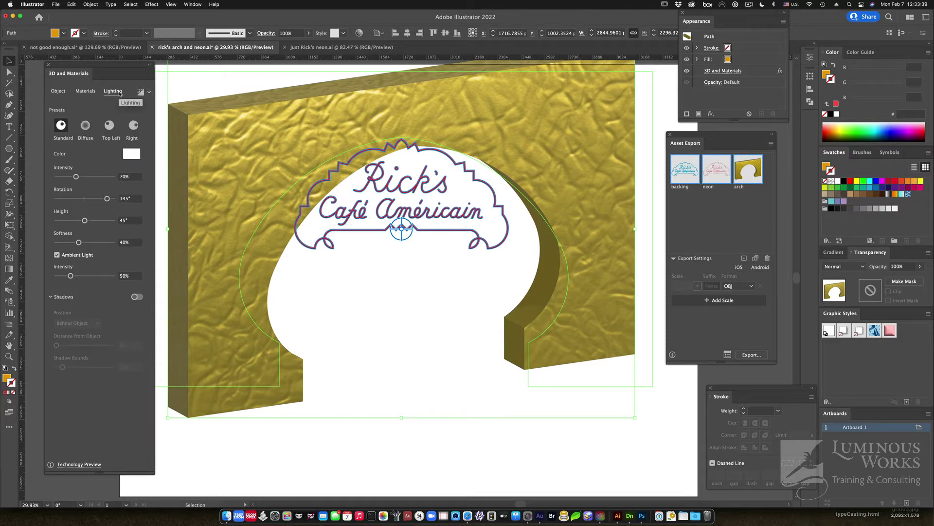
click(140, 297)
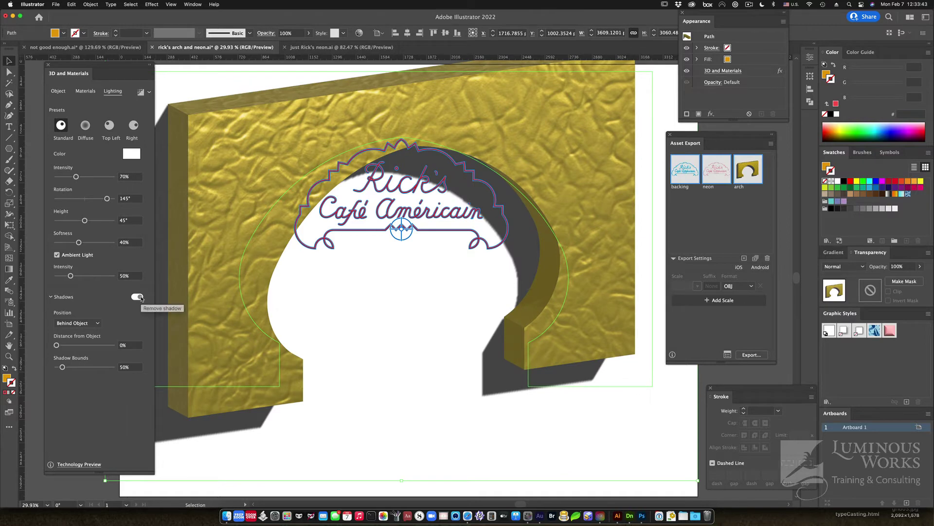
drag(76, 66, 808, 148)
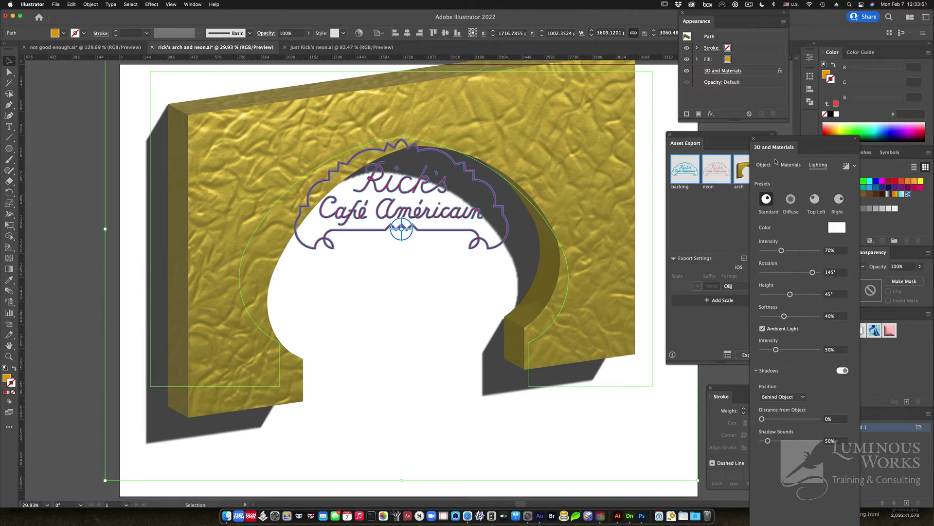
Restore the Default material, set Shadow Position to Below Object, and rotate the light to 6°
click(791, 166)
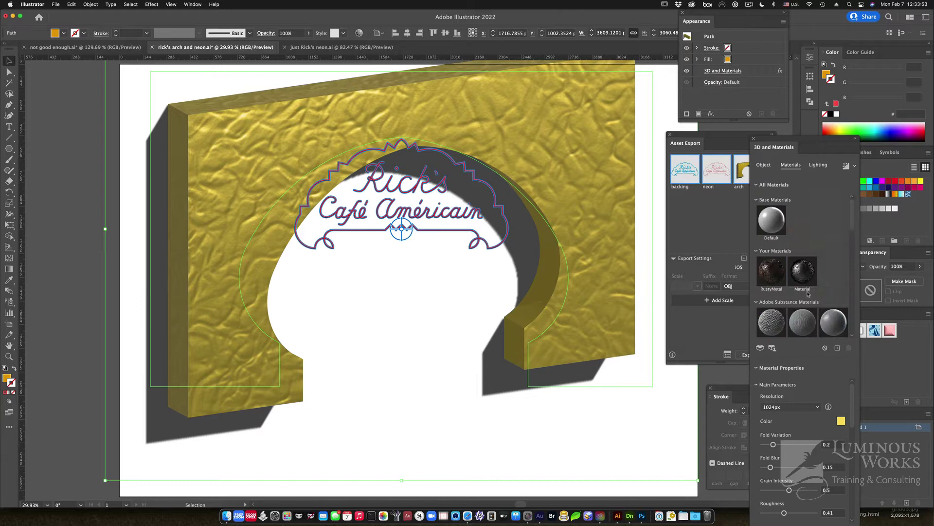
click(776, 224)
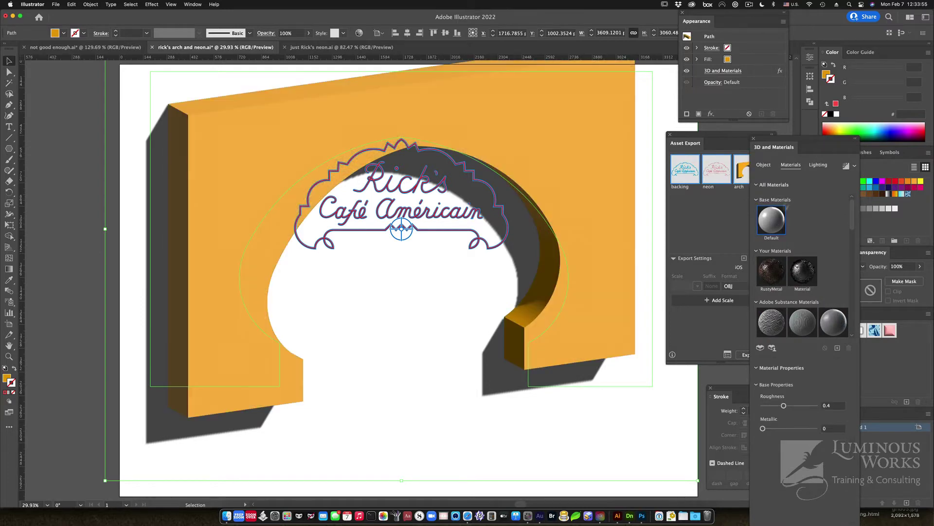
click(825, 164)
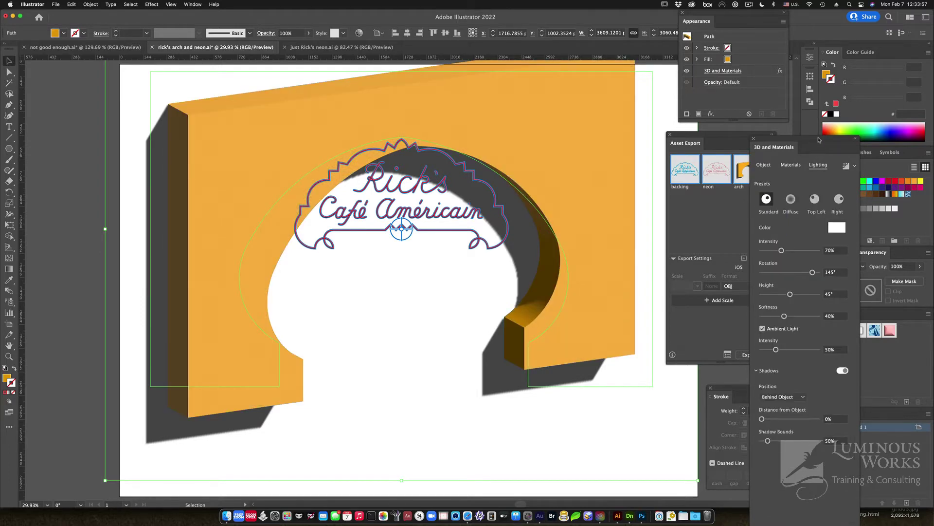
drag(818, 141, 811, 25)
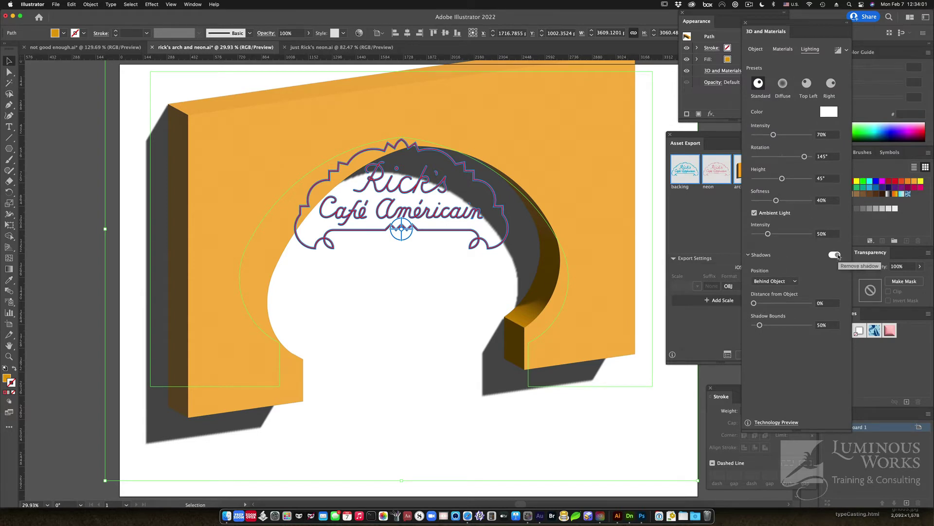
click(790, 282)
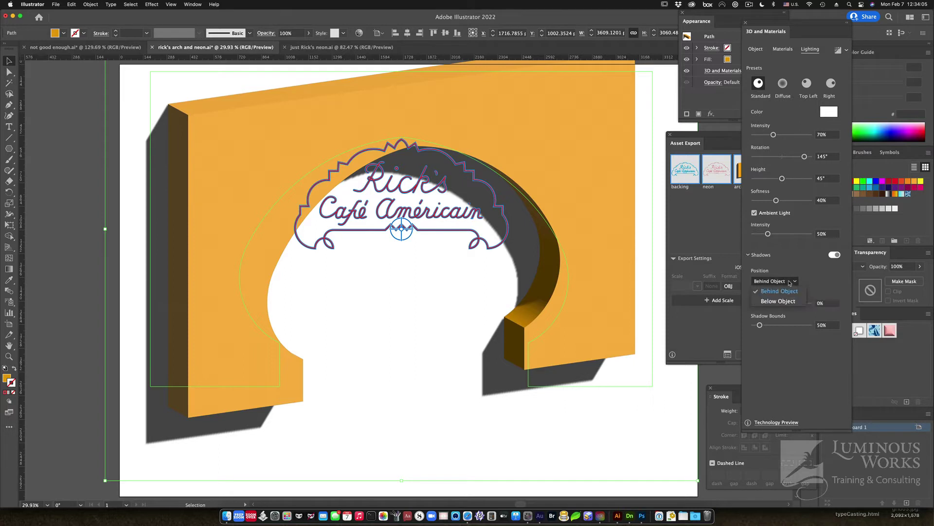
click(787, 302)
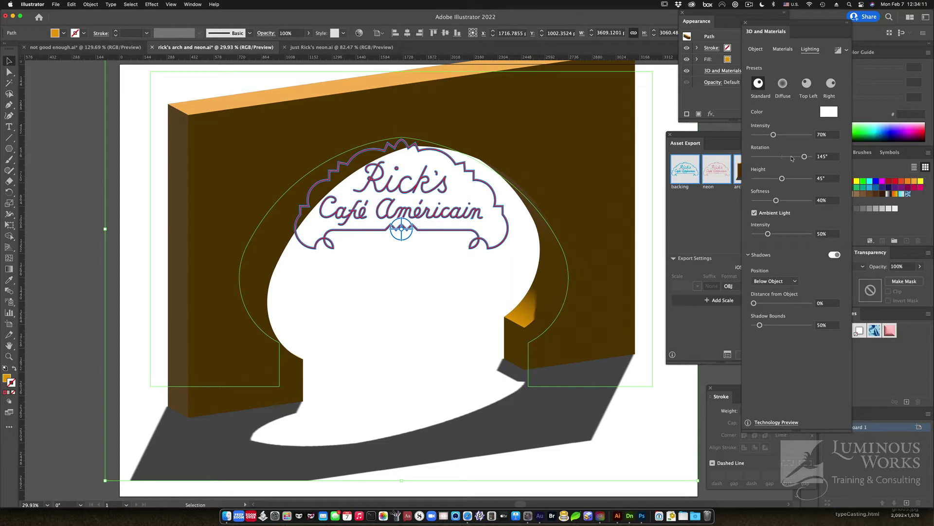
drag(804, 156, 783, 159)
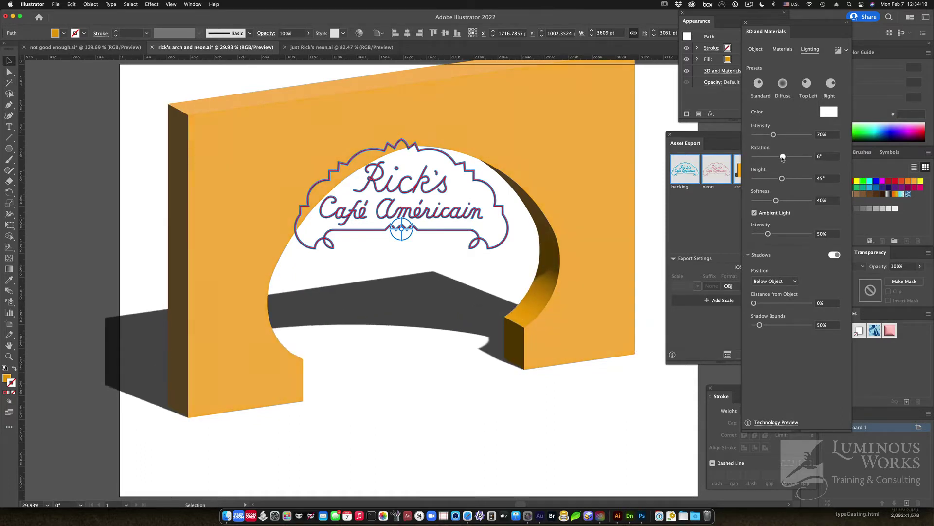
Lower the arch's light height and dock the 3D and Materials panel on the left
mouse_move(782, 178)
mouse_down()
mouse_move(796, 179)
mouse_move(778, 179)
mouse_up()
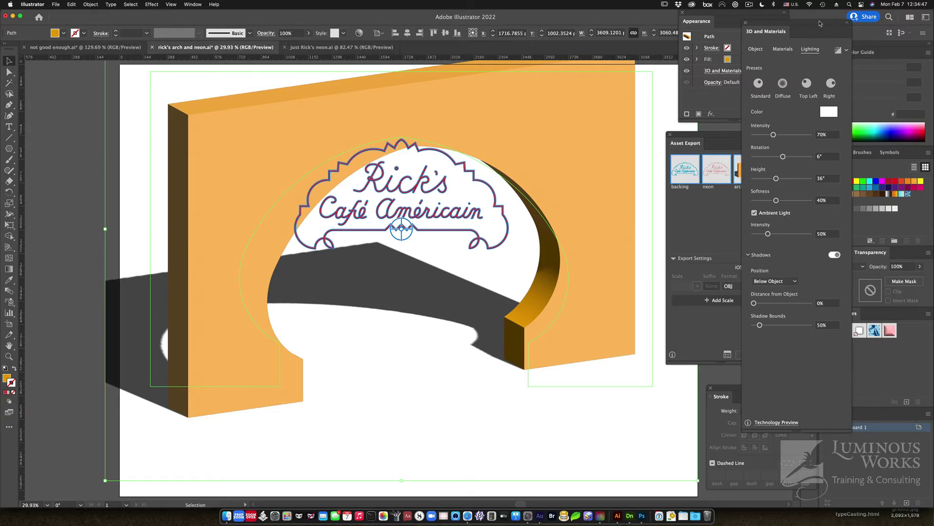
drag(819, 24, 111, 73)
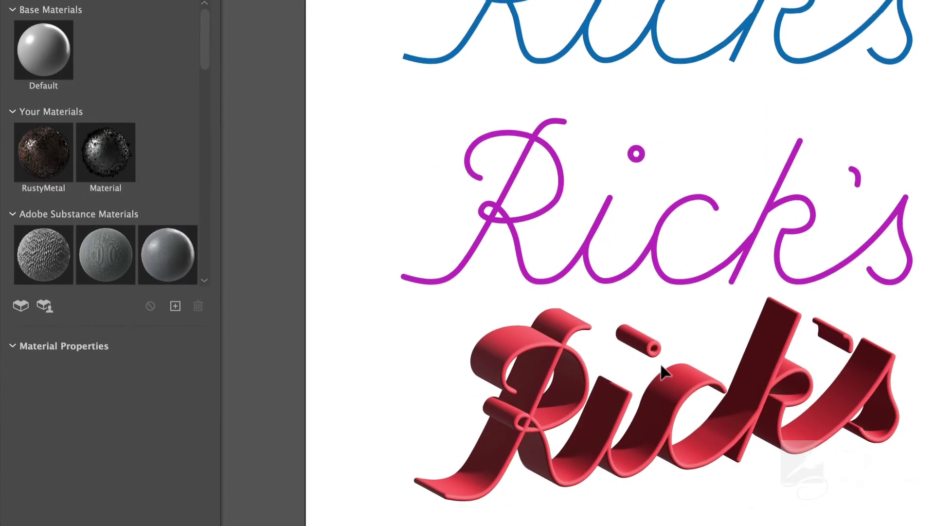
Select the lower Rick's lettering, view its Rotation Presets, then return to rick's arch and neon.ai
click(675, 504)
click(672, 383)
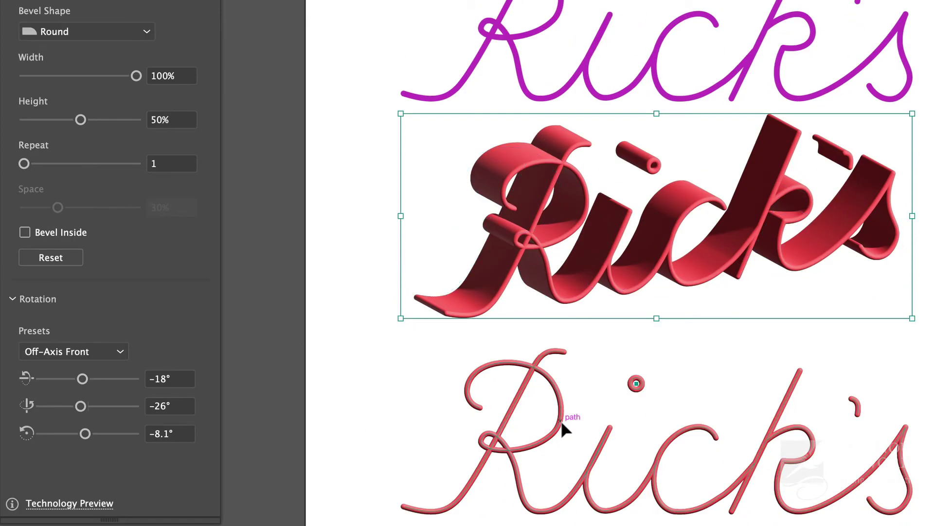
click(561, 461)
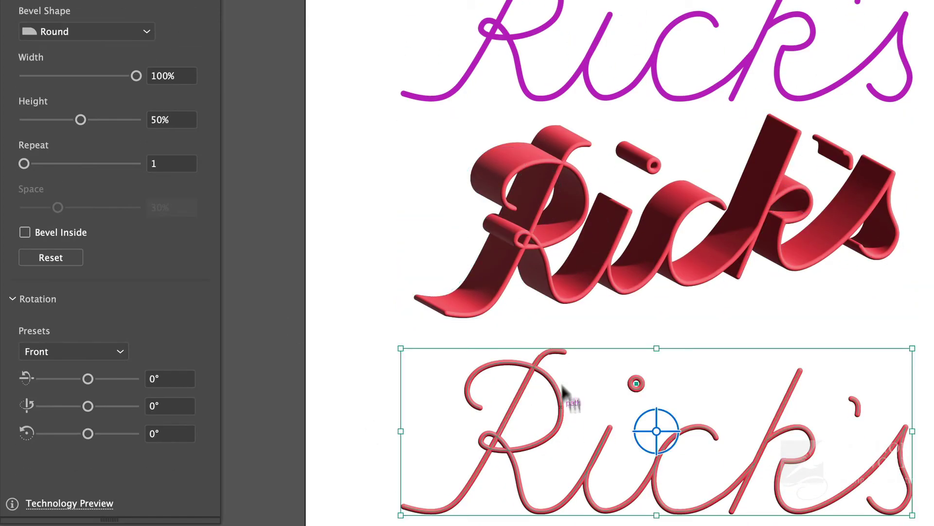
click(50, 352)
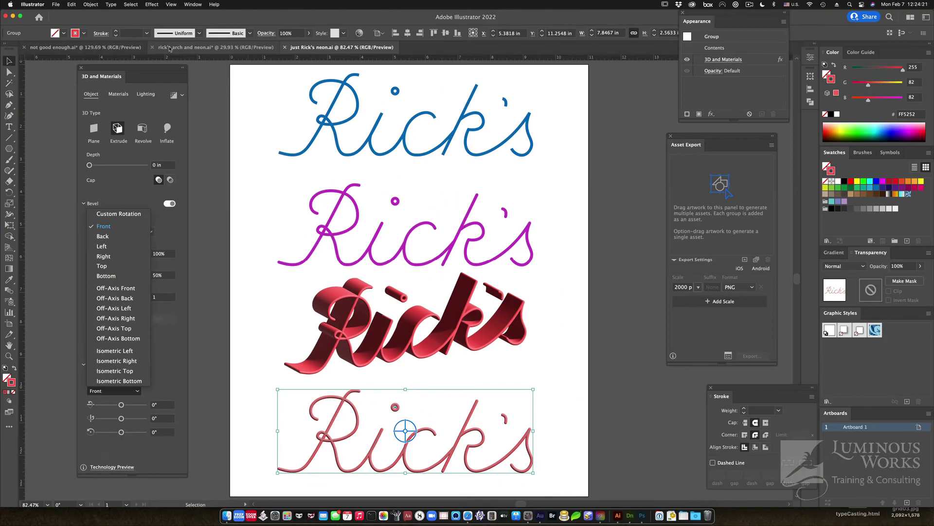
click(171, 47)
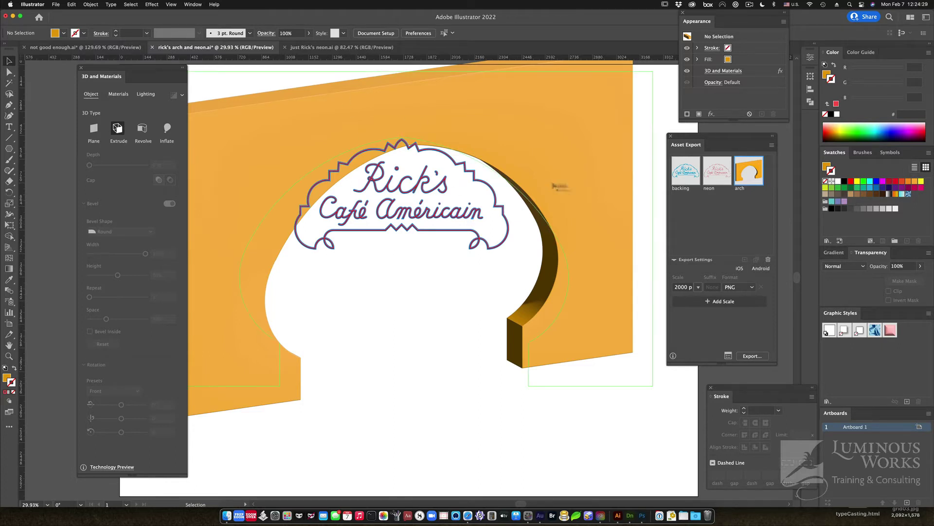
Select the backing, neon and arch assets in Asset Export and set Format to OBJ
drag(697, 138, 683, 136)
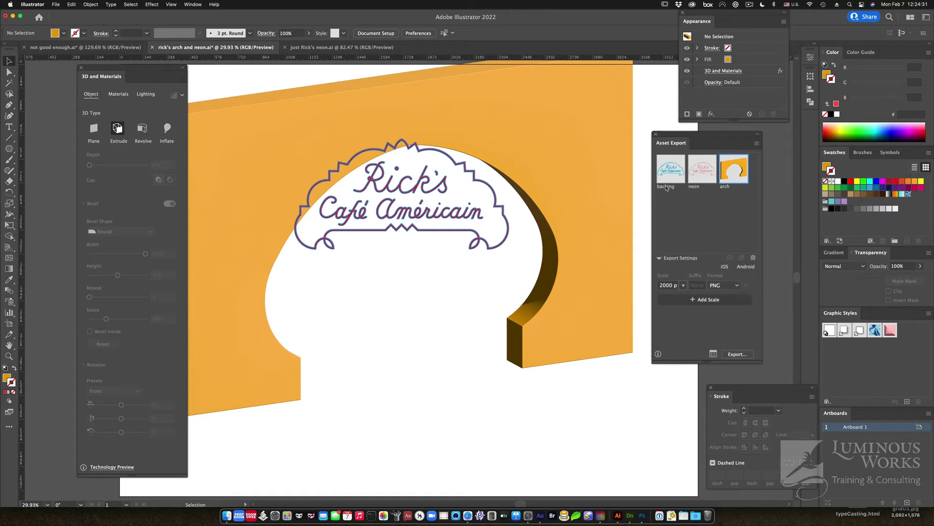
click(707, 190)
shift+click(732, 171)
click(728, 291)
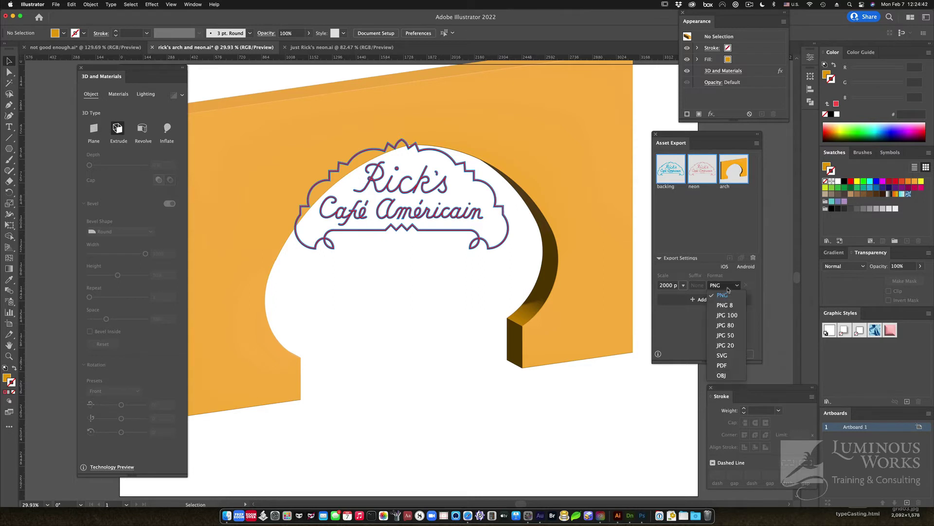
click(722, 376)
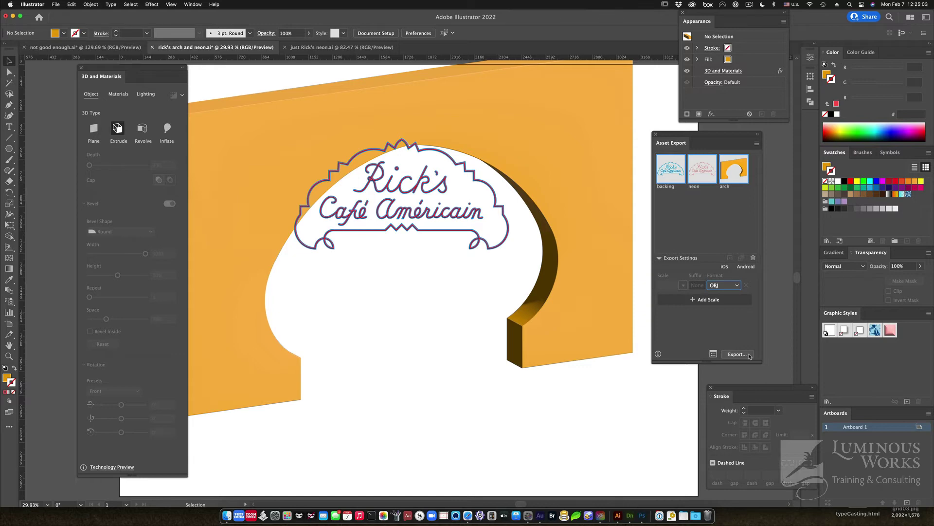
Switch to Adobe Dimension, check File > Import without importing, and select the arch
click(632, 516)
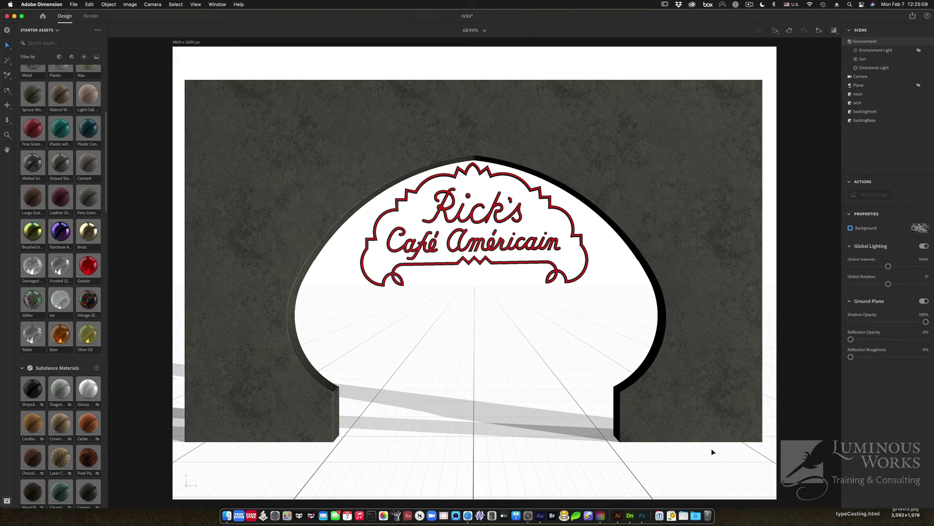
click(72, 4)
mouse_move(108, 100)
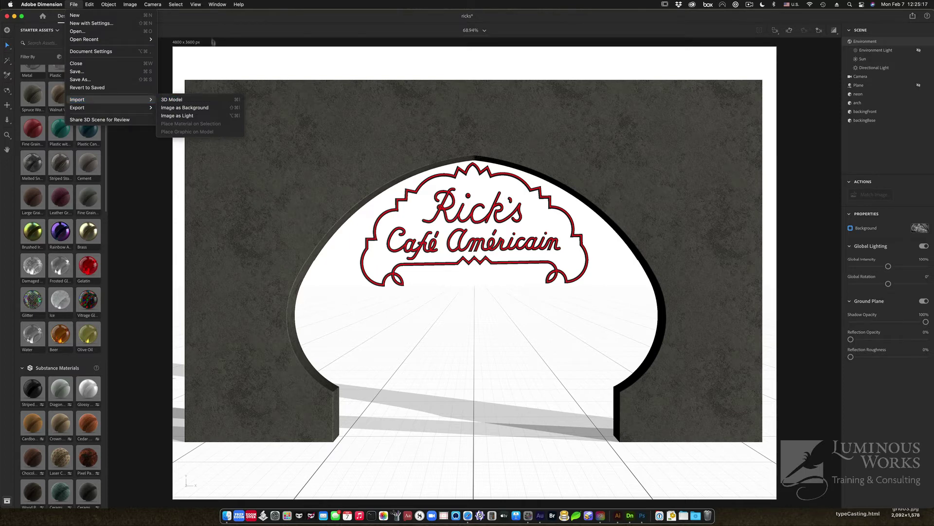
click(218, 28)
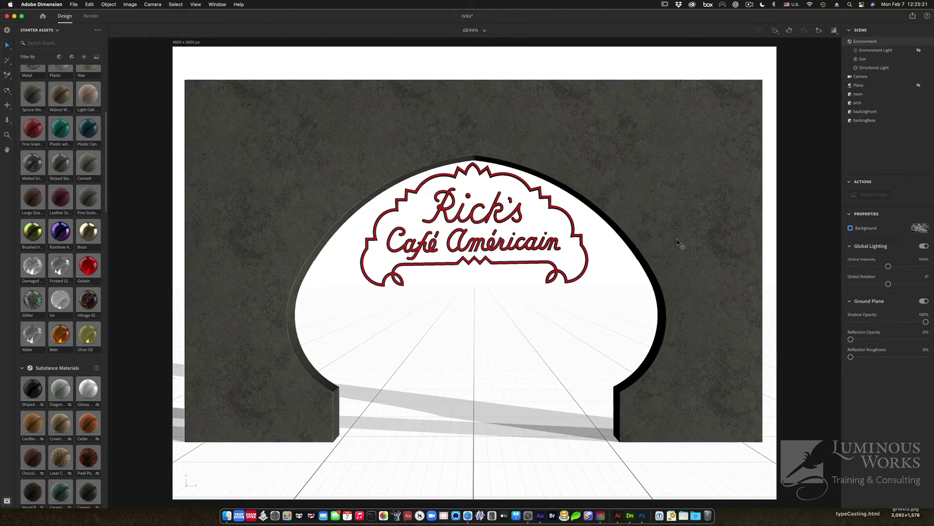
click(501, 408)
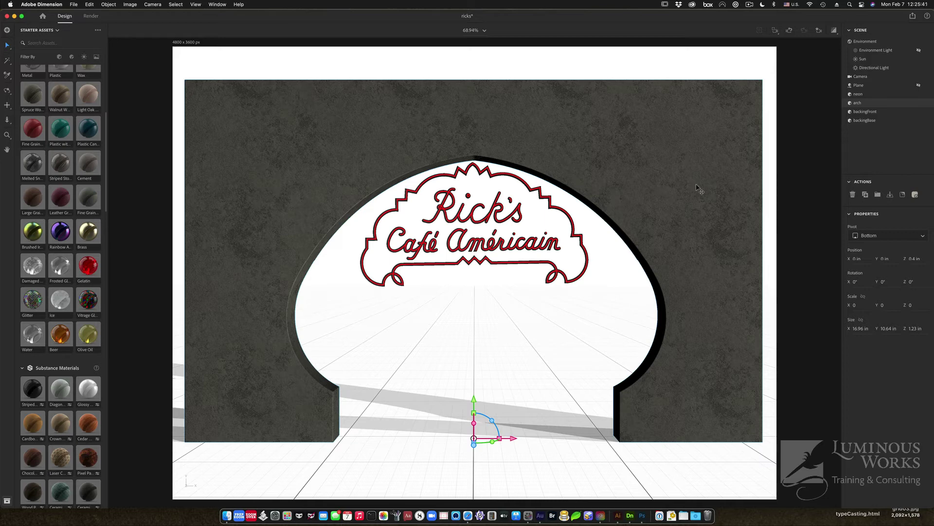
Turn on the Rick's Café photo background and orbit to a close frontal view of the sign
click(869, 41)
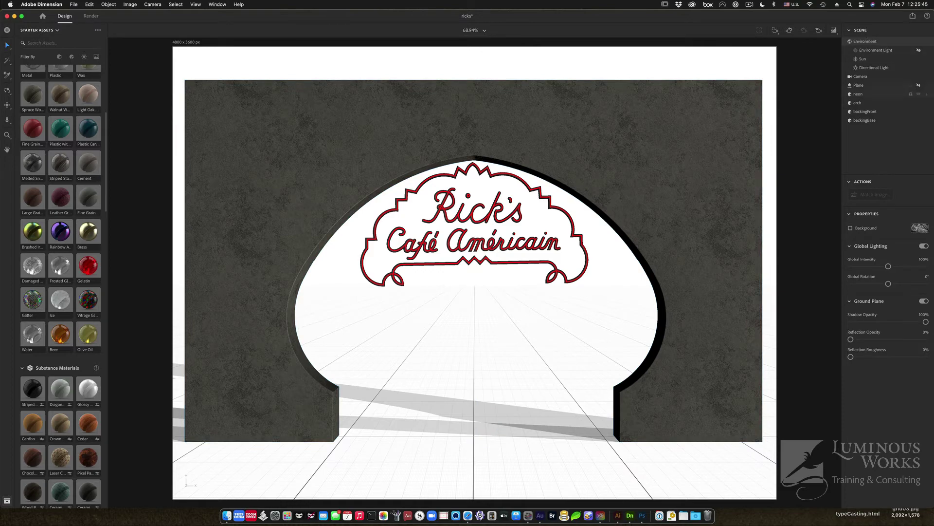
click(865, 228)
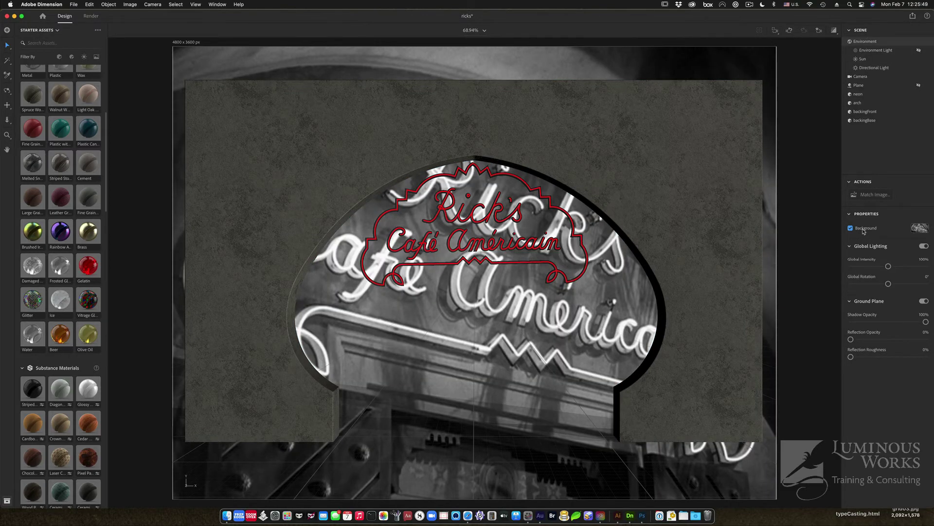
key(1)
drag(438, 296, 519, 347)
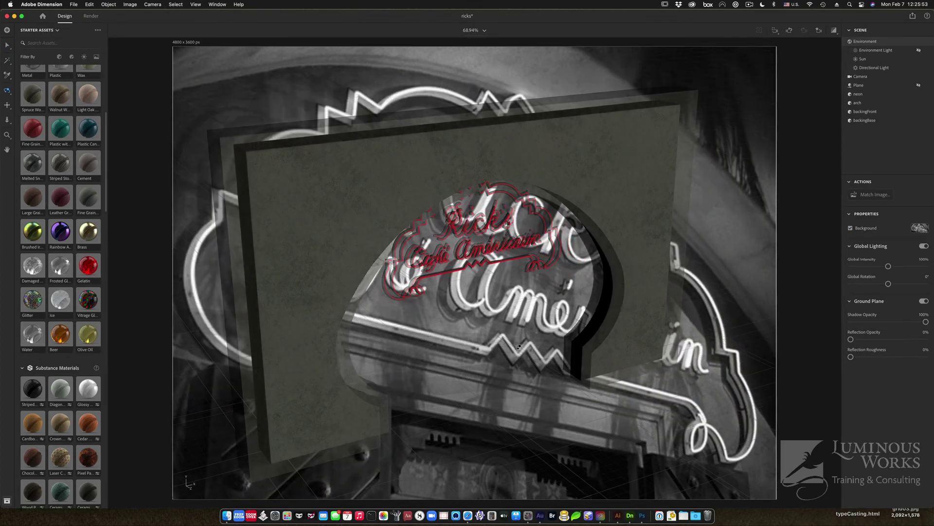
key(super+z)
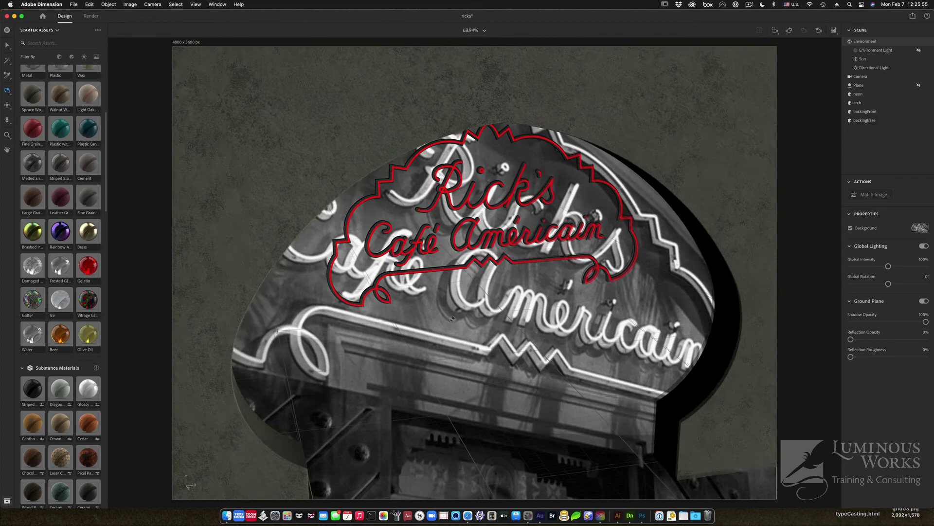
drag(453, 318, 511, 295)
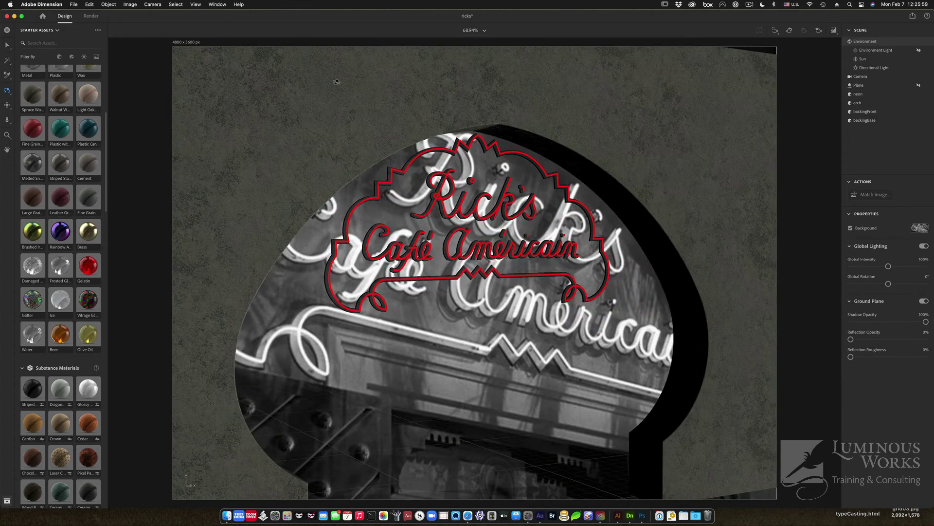
key(super+z)
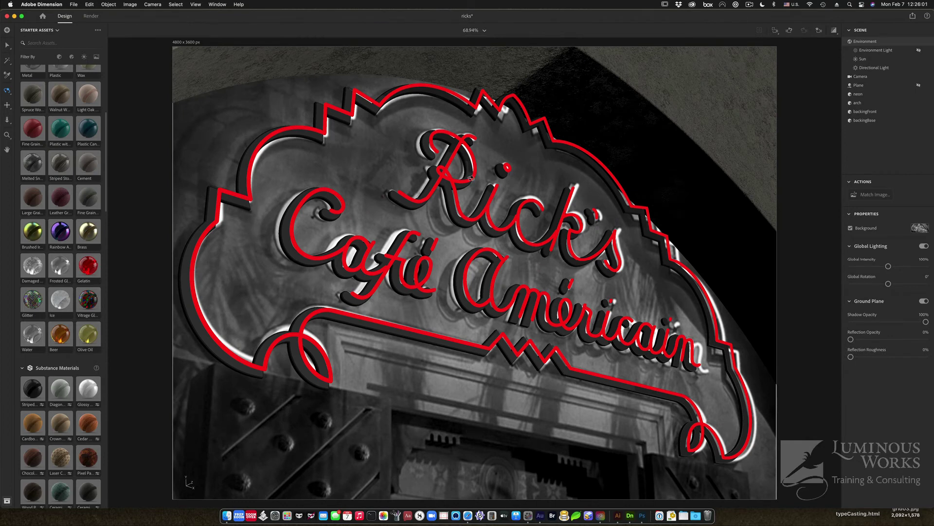
Toggle the arch off and back on, then hide the background photo Plane
click(919, 104)
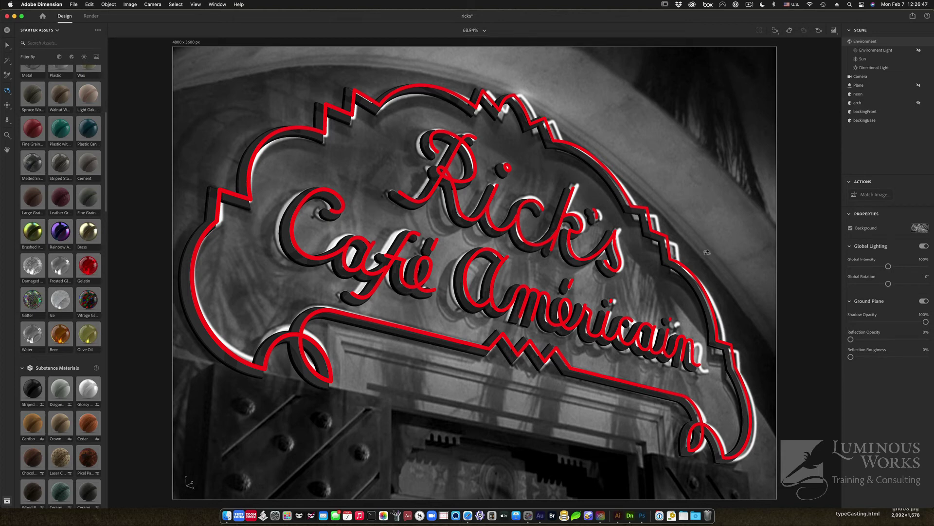
click(919, 103)
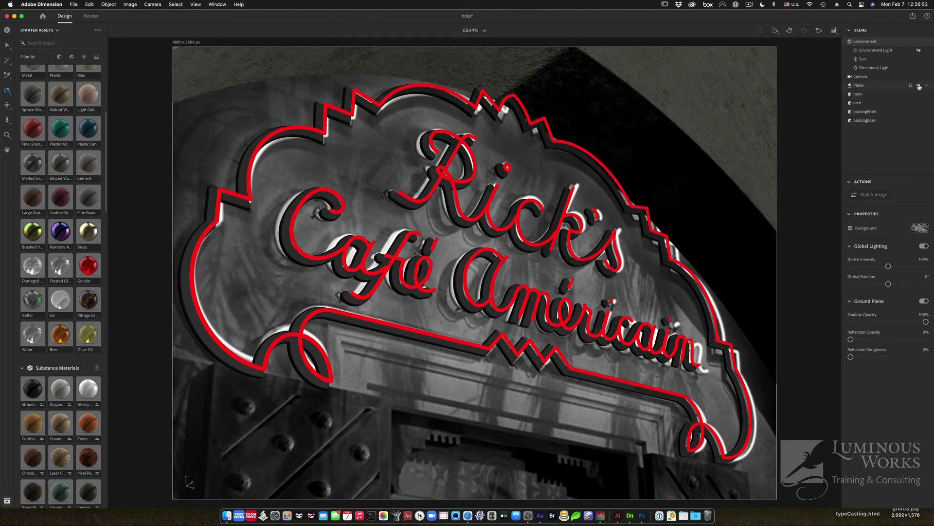
click(920, 86)
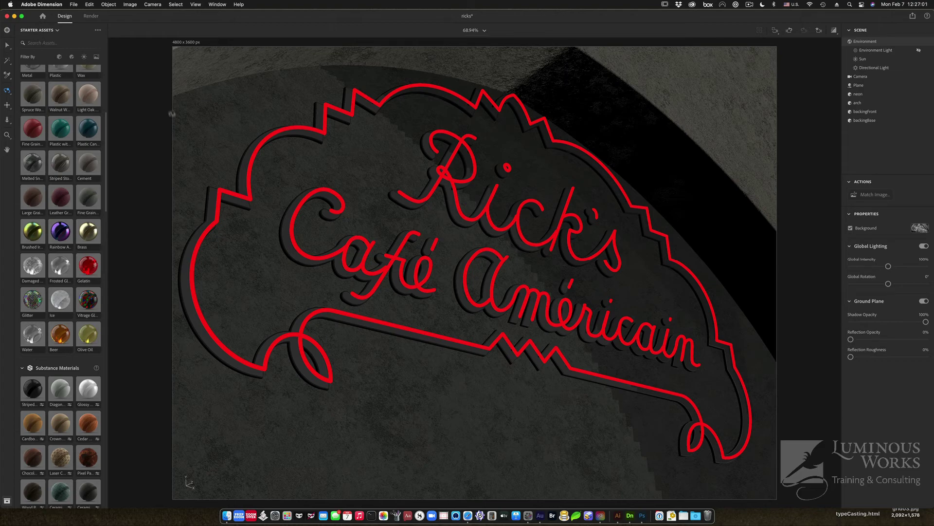
Select the neon sign, view its Default Material, turn on Render Preview, and go to Render
click(7, 45)
click(616, 176)
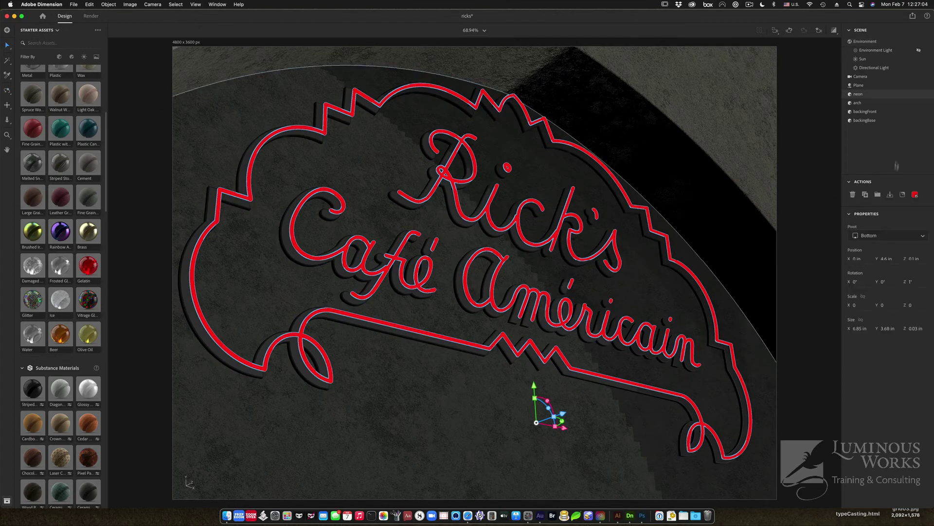
click(929, 94)
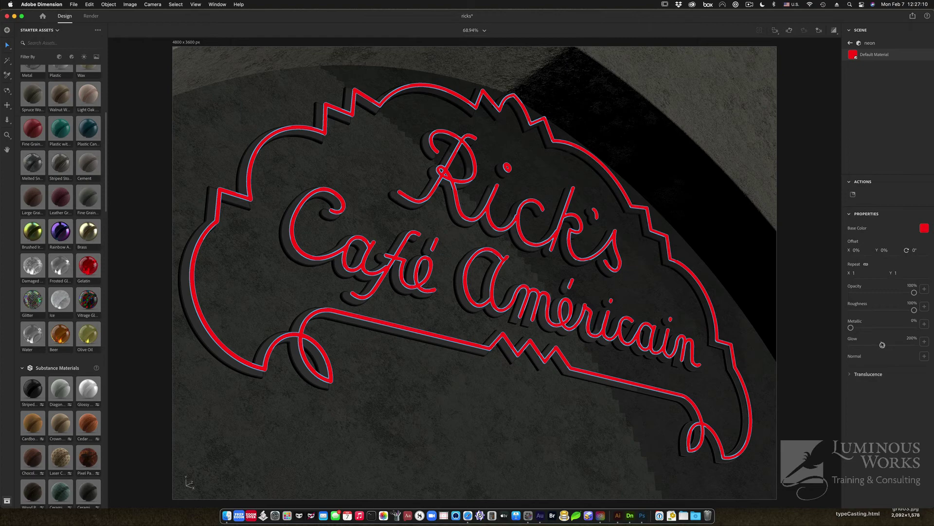
click(835, 30)
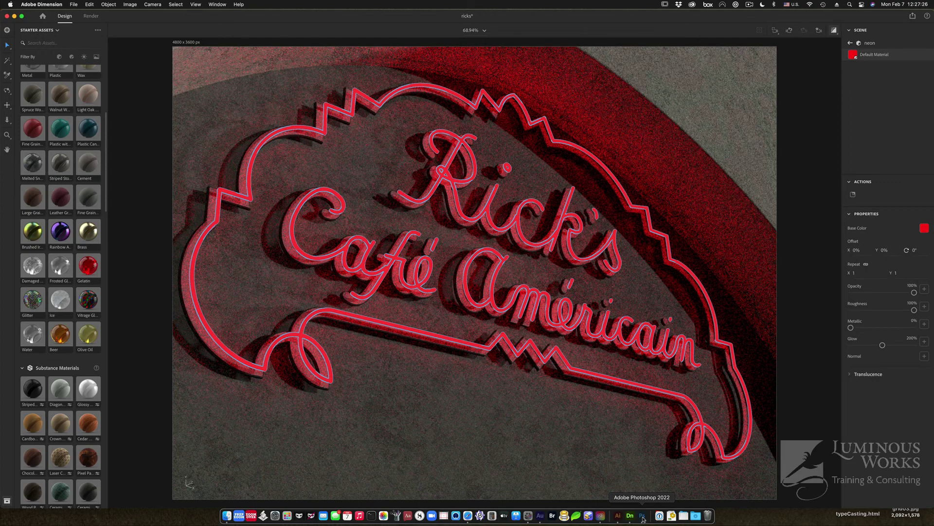
click(97, 16)
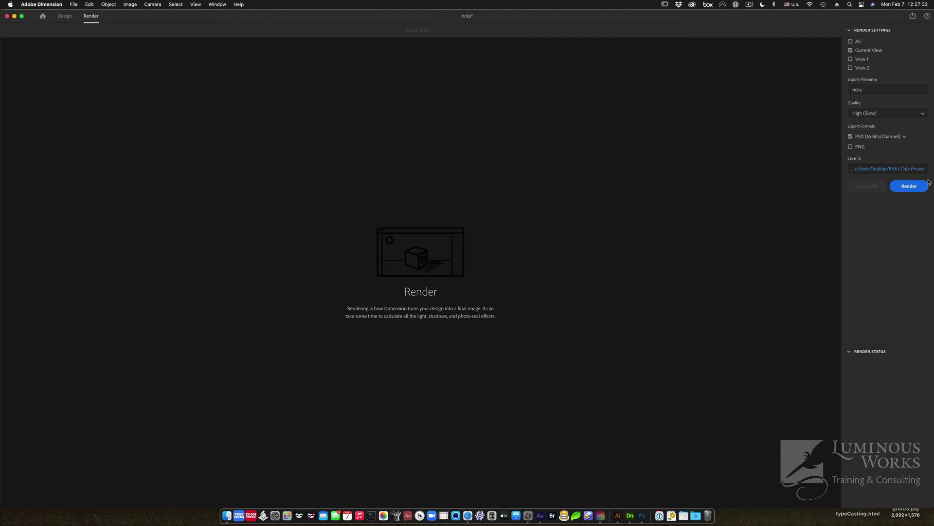
Switch to Photoshop to view the rendered ricks-Current View.psd
click(643, 517)
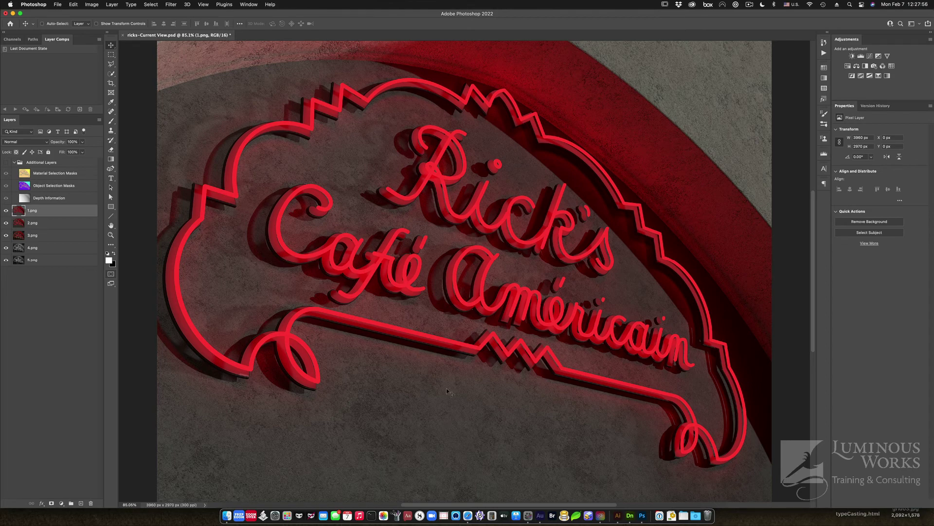
Make the Additional Layers group visible in the Layers panel
click(7, 164)
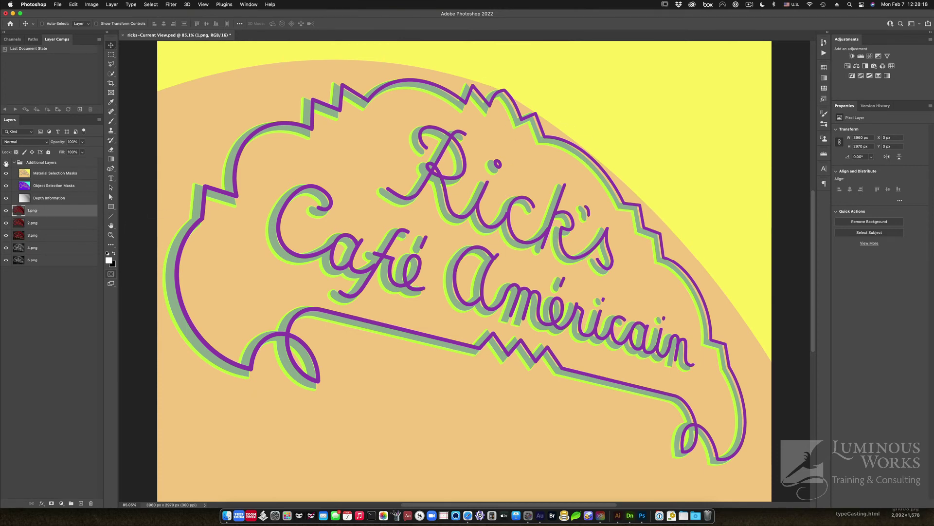
Hide the Additional Layers group and the 1.png layer
click(6, 164)
click(6, 211)
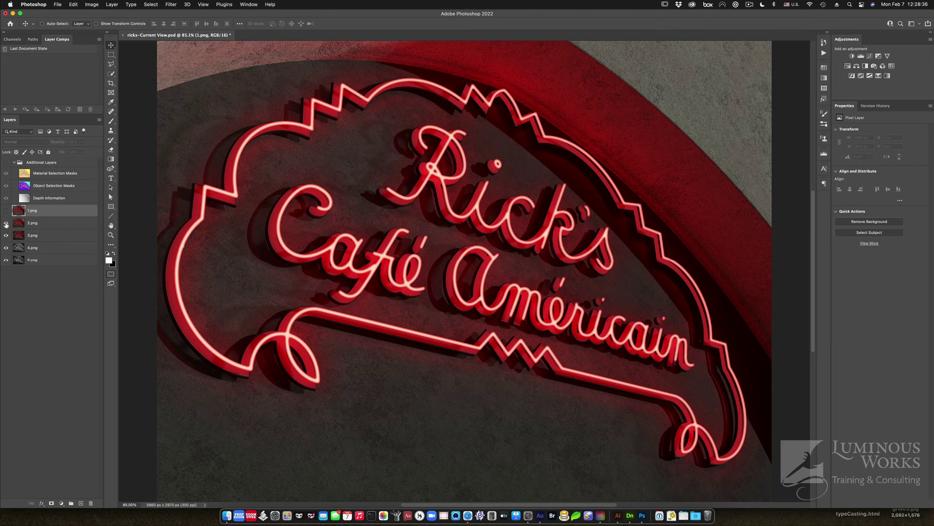
Hide the 2.png layer to reveal the render with the wooden door
click(7, 223)
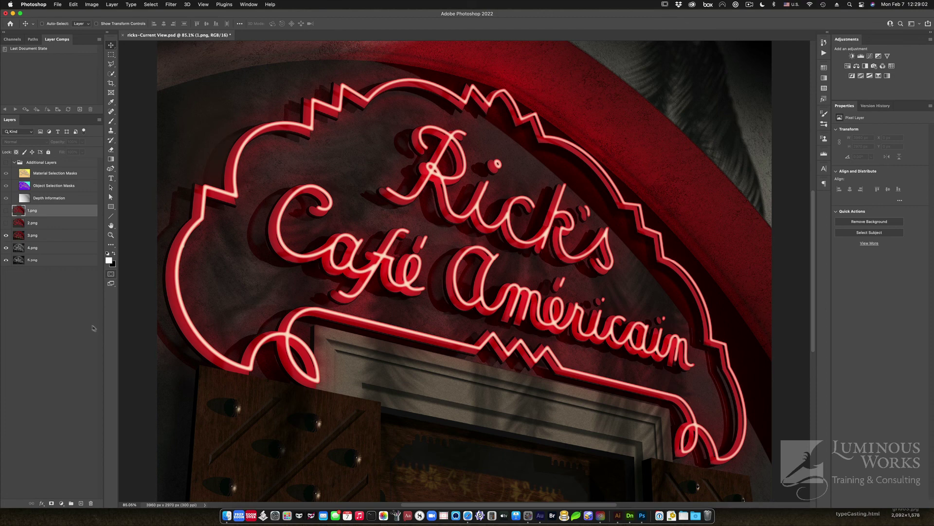
click(6, 236)
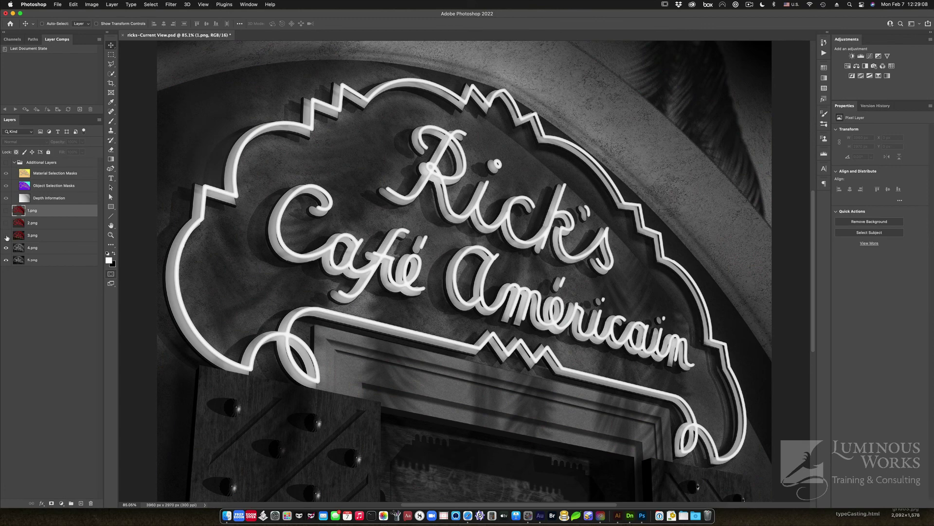
click(6, 249)
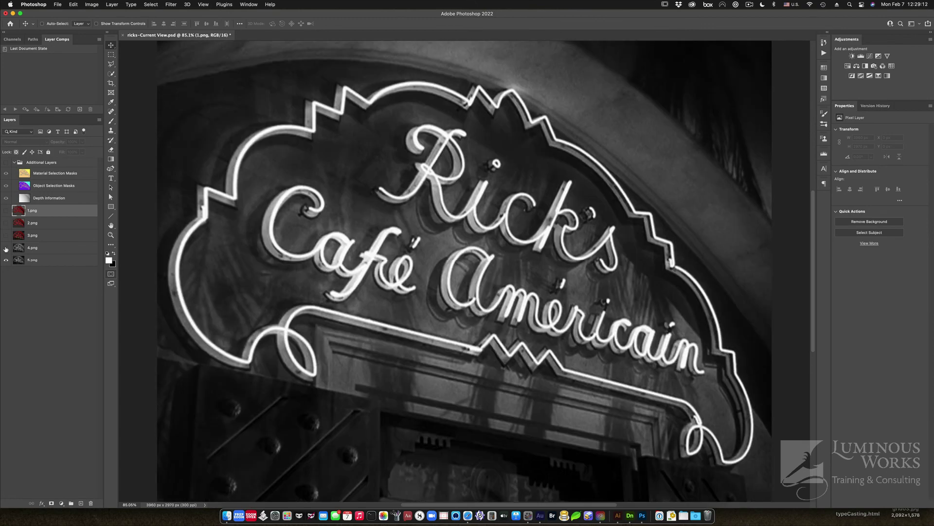
click(6, 249)
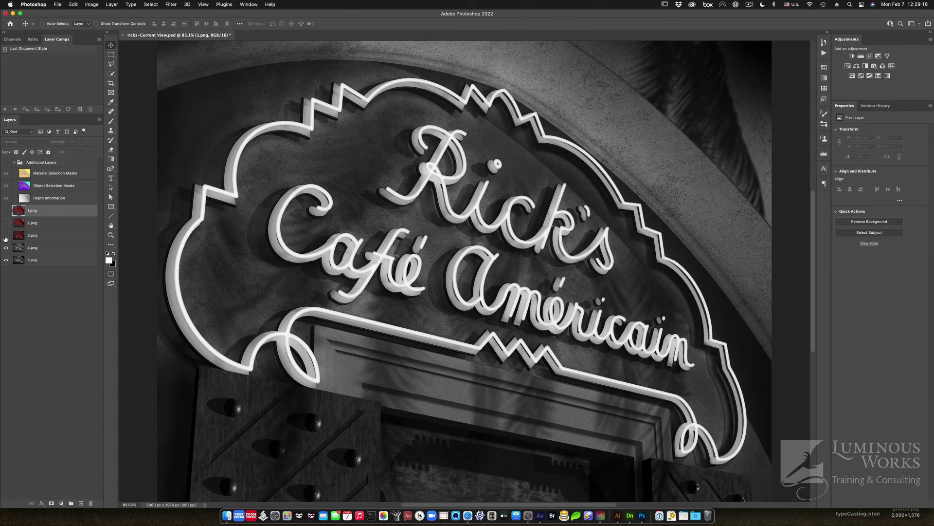
click(7, 235)
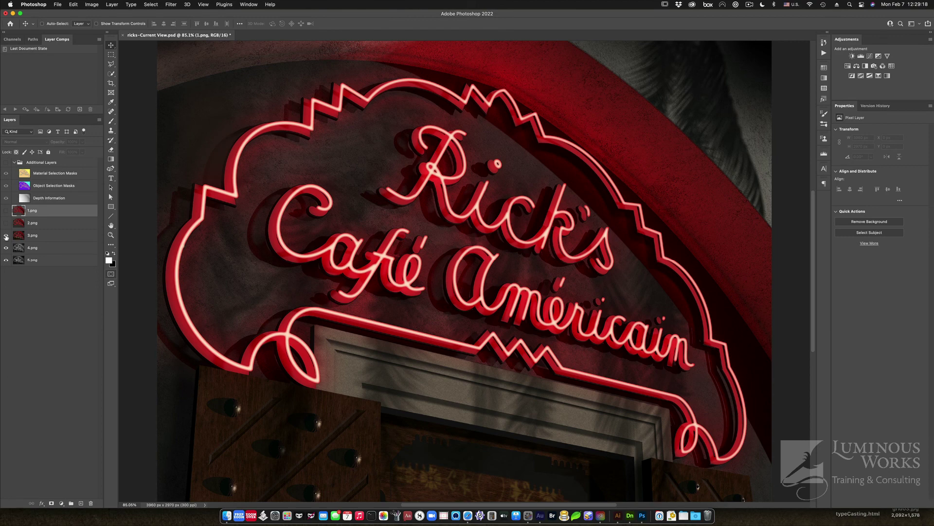